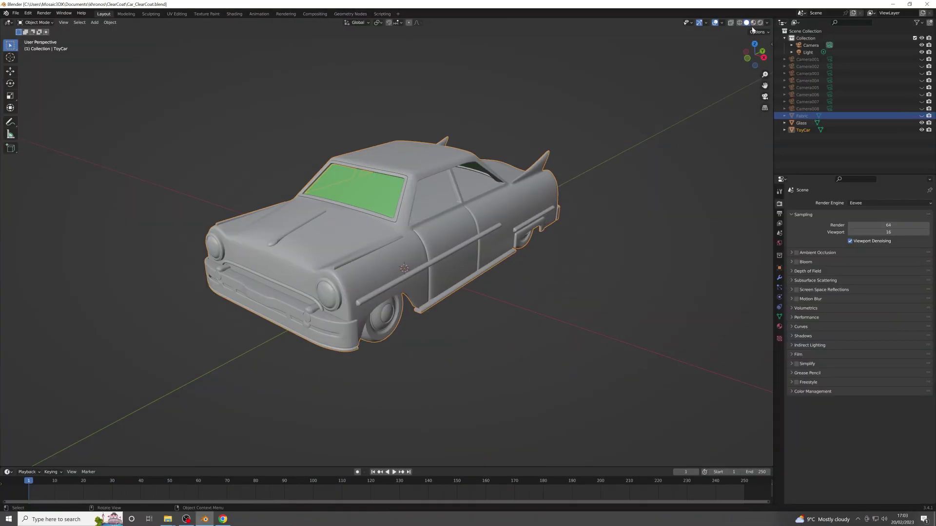
Show the toy car in Material Preview in the Shading workspace, exposing the ToyCar Principled BSDF.
{"action": "left_click", "coordinate": [753, 22]}
{"action": "middle_click_drag", "start_coordinate": [453, 272], "coordinate": [520, 278]}
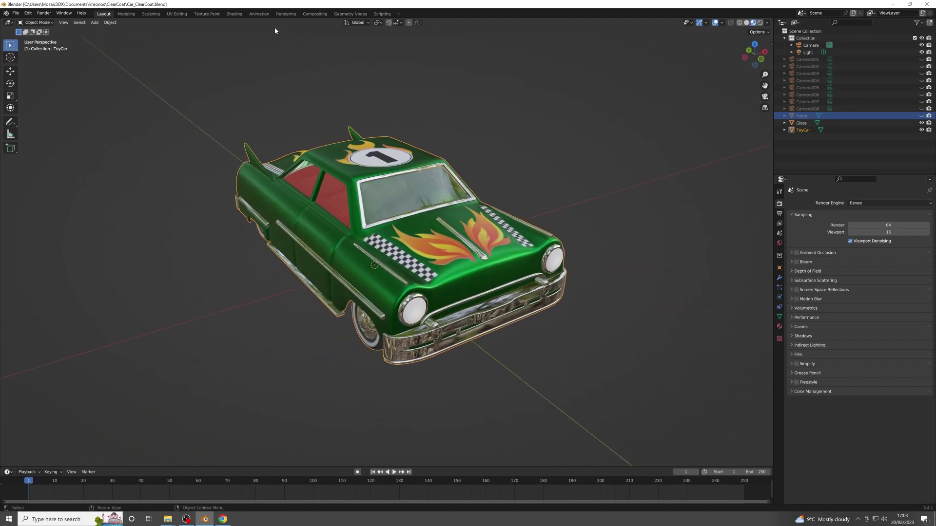
{"action": "left_click", "coordinate": [235, 13]}
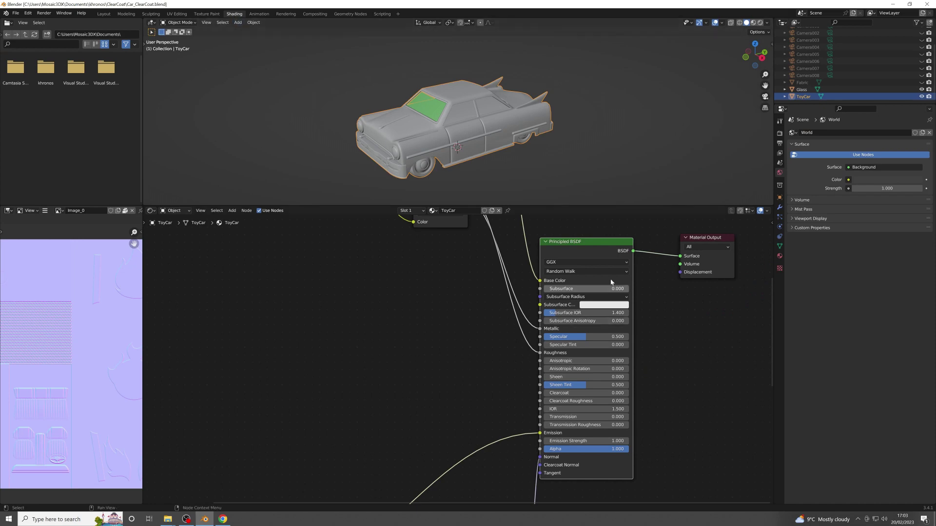
{"action": "left_click", "coordinate": [754, 23]}
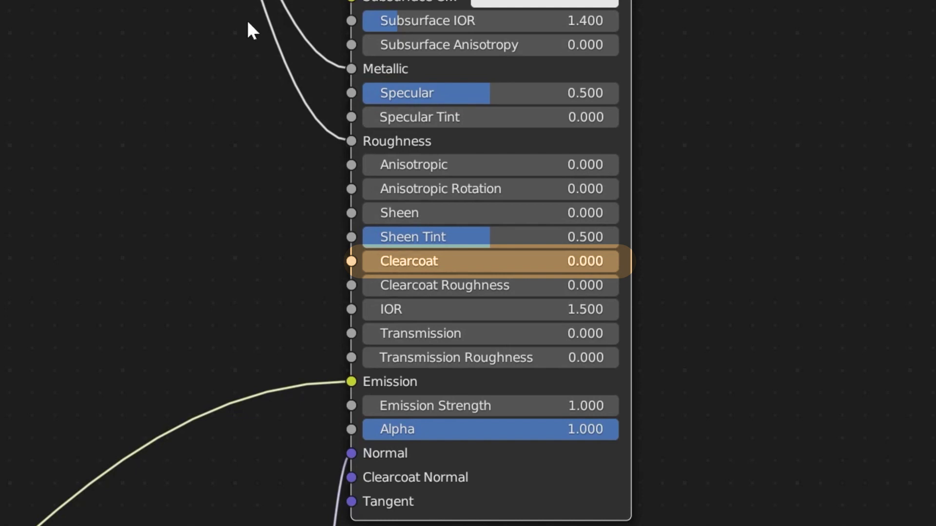
{"action": "left_click", "coordinate": [439, 263]}
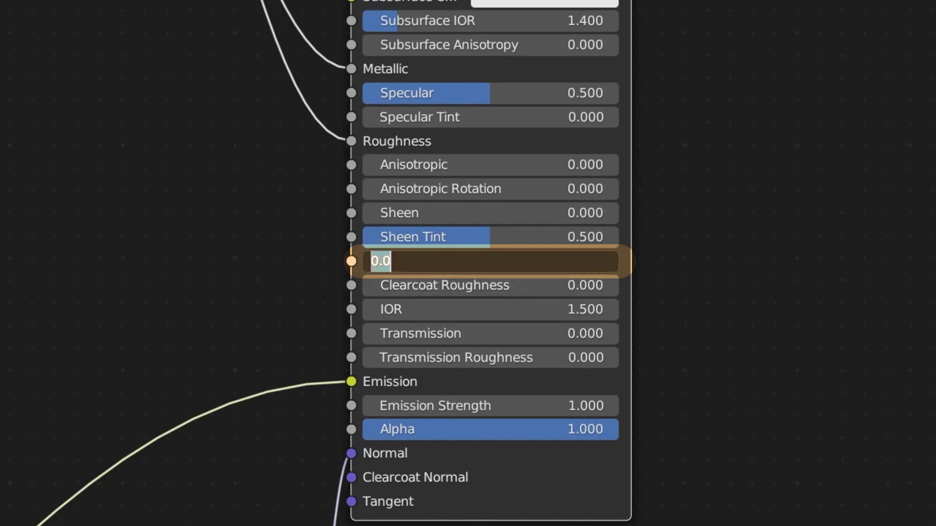
{"action": "type", "text": "1"}
{"action": "key", "text": "Return"}
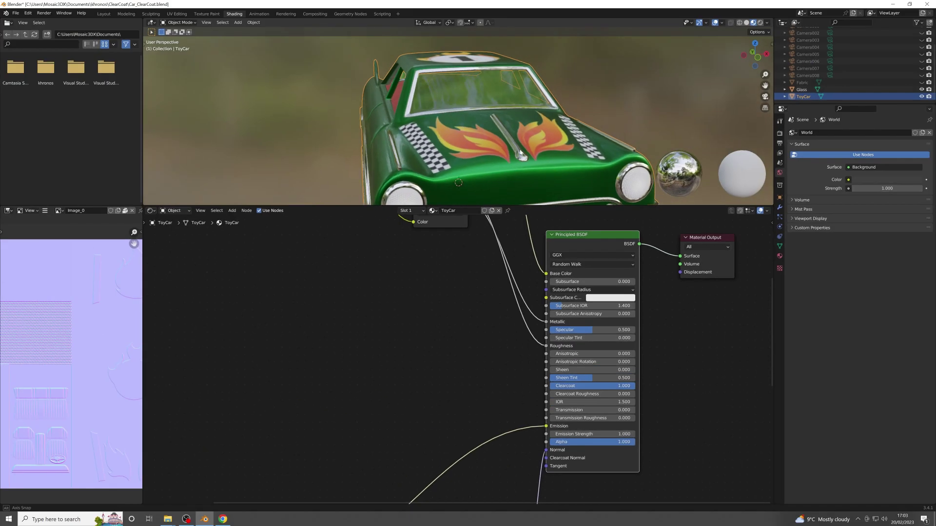
{"action": "middle_click_drag", "start_coordinate": [439, 161], "coordinate": [551, 197]}
{"action": "double_click", "coordinate": [619, 386]}
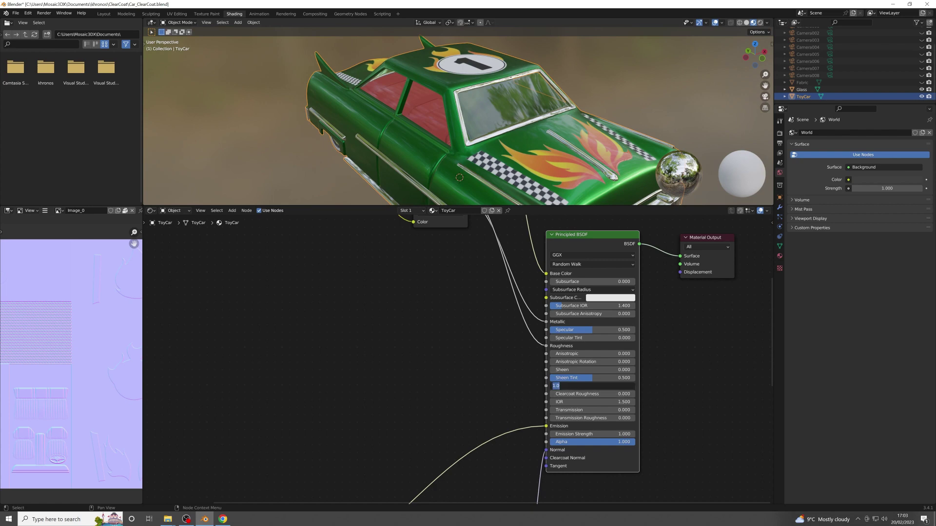
{"action": "key", "text": "Return"}
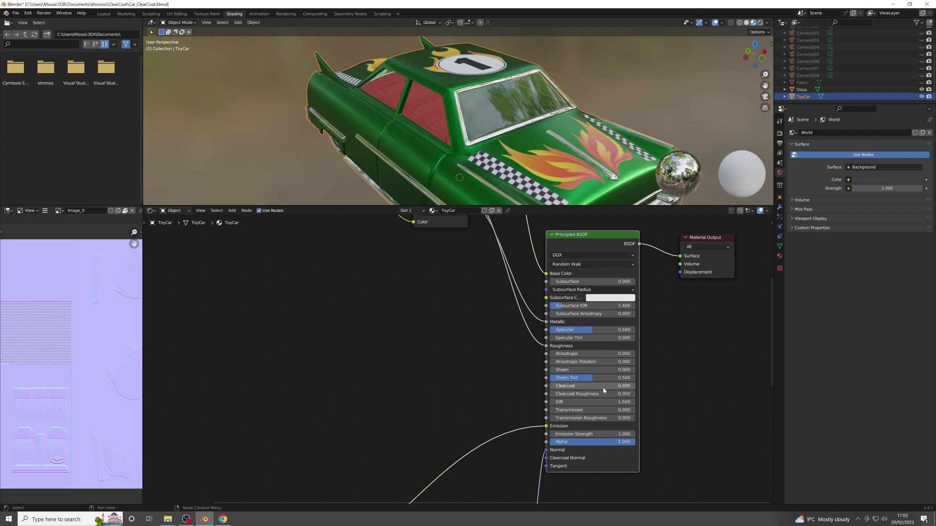
{"action": "middle_click_drag", "start_coordinate": [577, 164], "coordinate": [522, 162]}
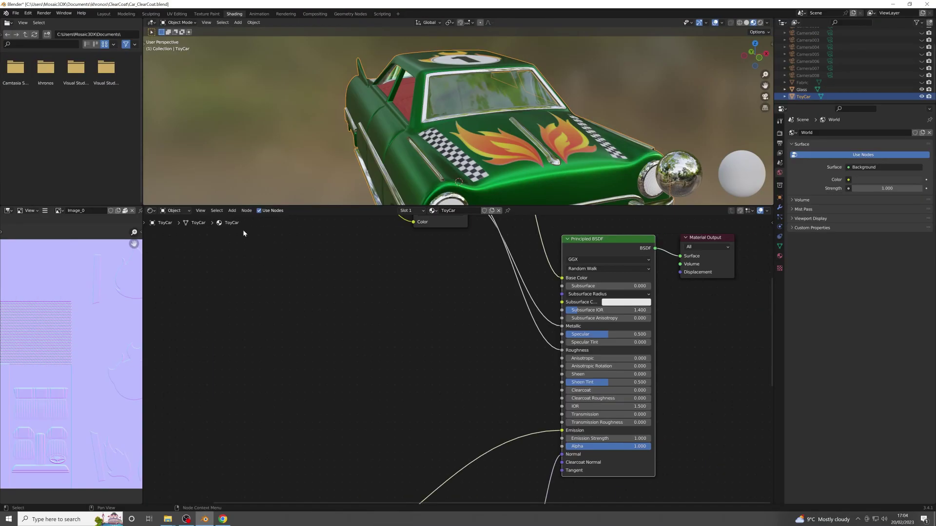
Add an Image Texture node left of the shader and load textures/Image_ClearCoat.png into it.
{"action": "left_click", "coordinate": [231, 211]}
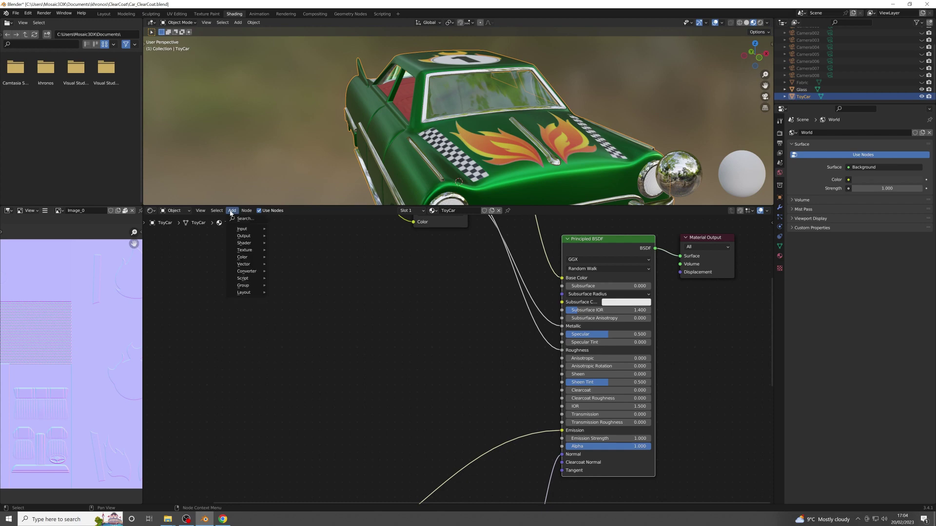
{"action": "mouse_move", "coordinate": [254, 252]}
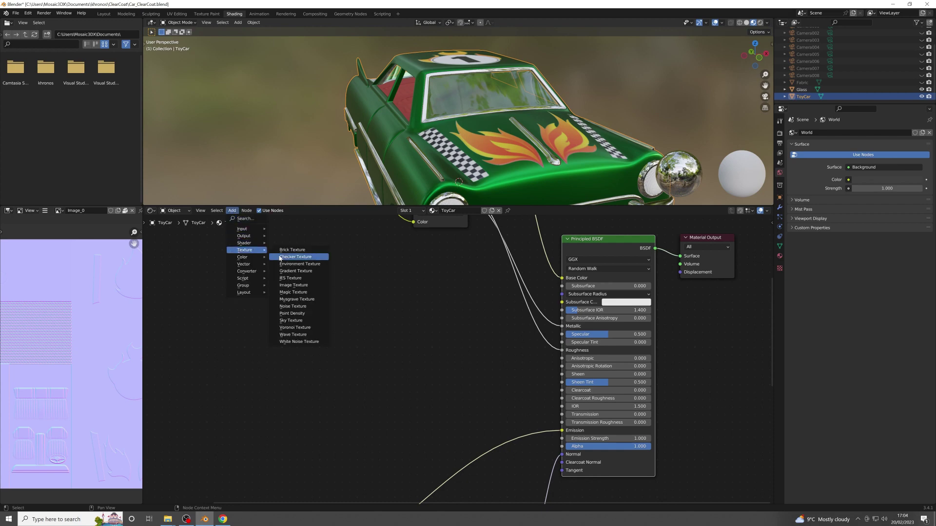
{"action": "left_click", "coordinate": [294, 286]}
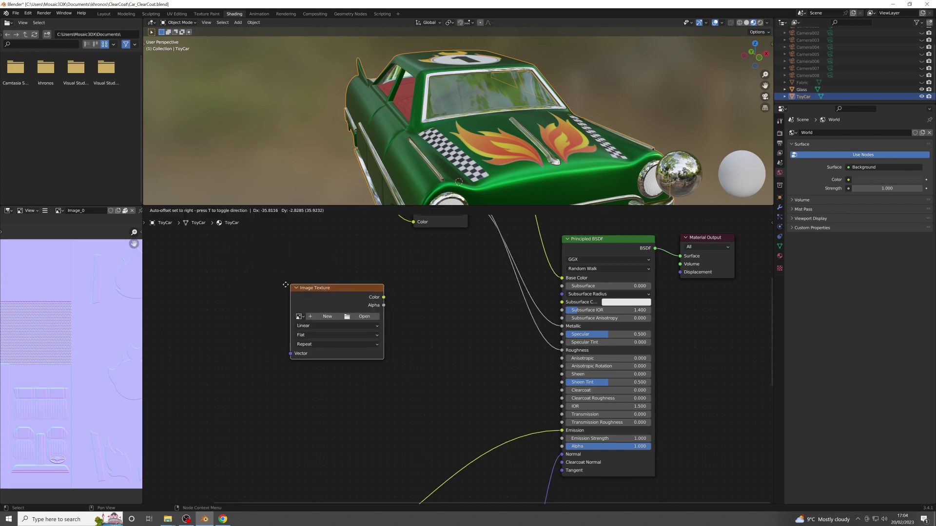
{"action": "left_click", "coordinate": [222, 285]}
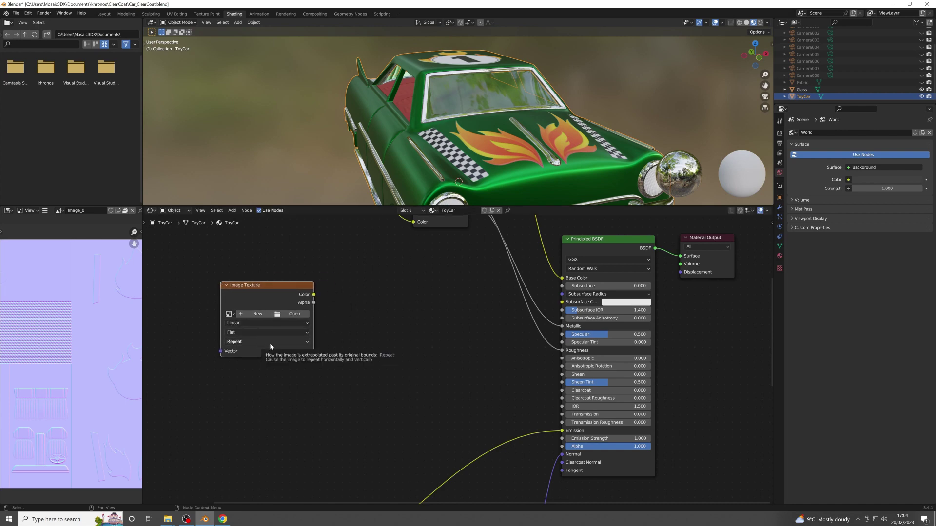
{"action": "left_click", "coordinate": [284, 314]}
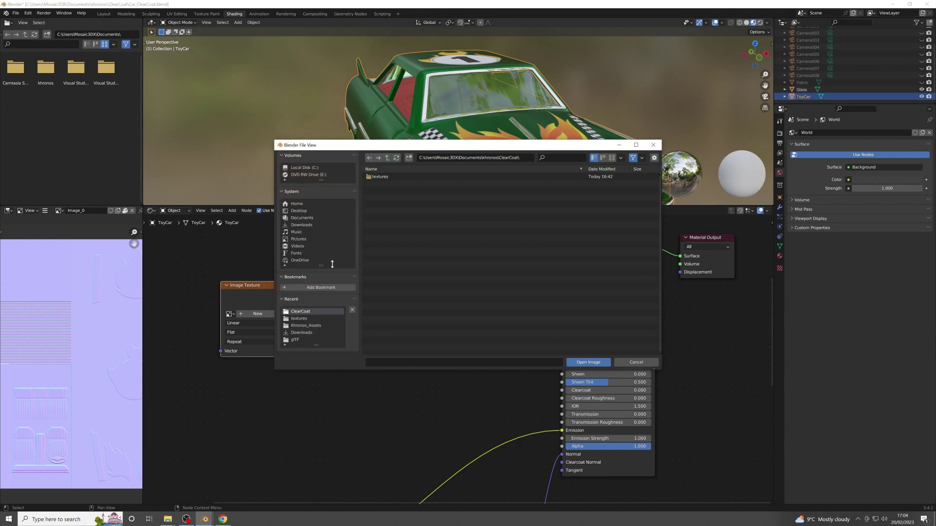
{"action": "left_click", "coordinate": [379, 177]}
{"action": "left_click", "coordinate": [390, 176]}
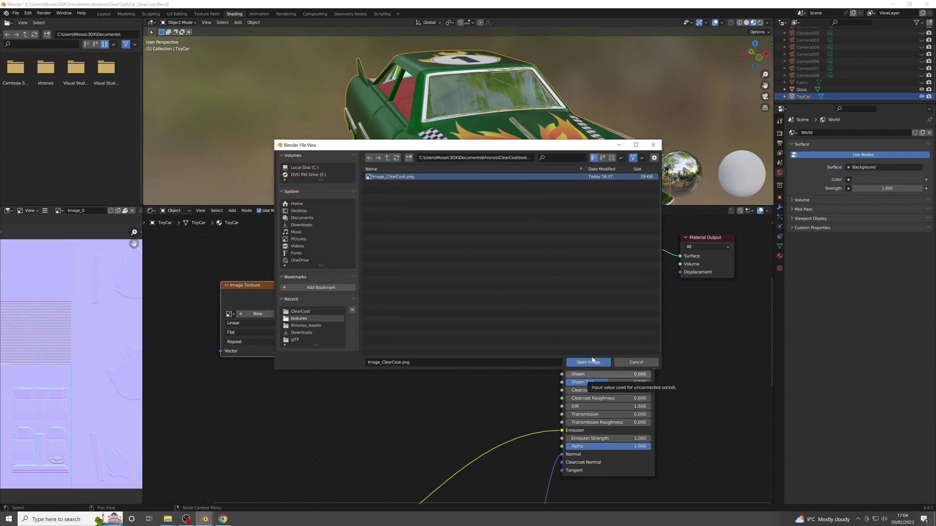
{"action": "left_click", "coordinate": [587, 363]}
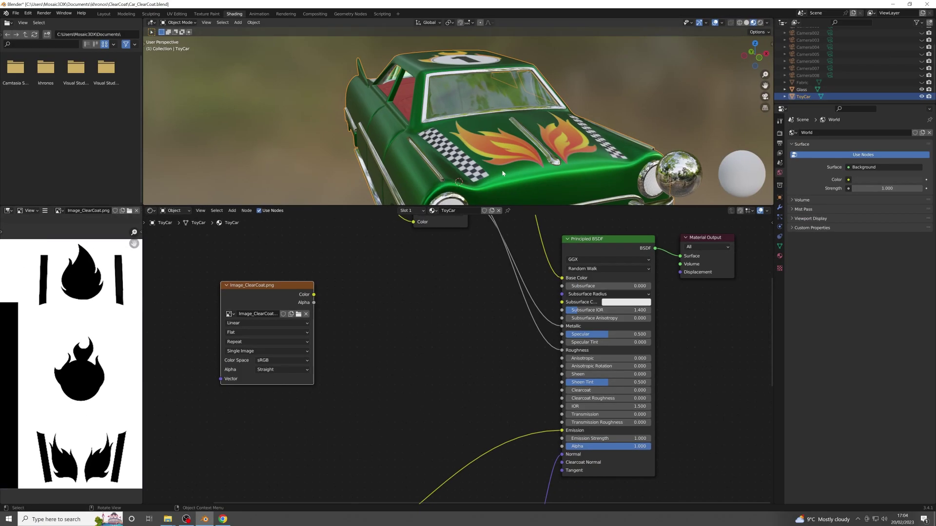
{"action": "mouse_move", "coordinate": [503, 173]}
{"action": "middle_mouse_down"}
{"action": "mouse_move", "coordinate": [467, 170]}
{"action": "mouse_move", "coordinate": [482, 165]}
{"action": "mouse_move", "coordinate": [506, 173]}
{"action": "mouse_move", "coordinate": [484, 165]}
{"action": "mouse_move", "coordinate": [466, 173]}
{"action": "mouse_move", "coordinate": [502, 173]}
{"action": "mouse_move", "coordinate": [466, 174]}
{"action": "mouse_move", "coordinate": [492, 166]}
{"action": "mouse_move", "coordinate": [506, 173]}
{"action": "middle_mouse_up"}
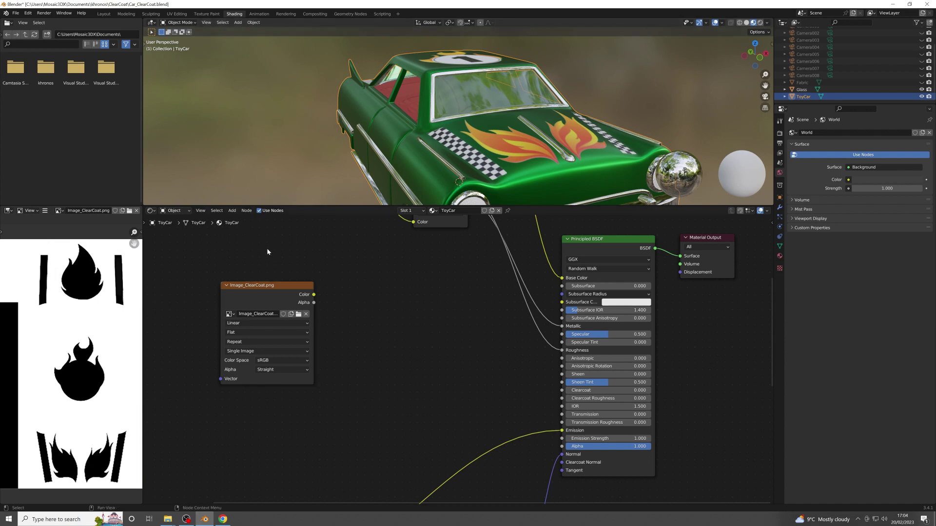
Add a Separate Color converter node to the ToyCar material.
{"action": "left_click", "coordinate": [232, 211]}
{"action": "mouse_move", "coordinate": [252, 273]}
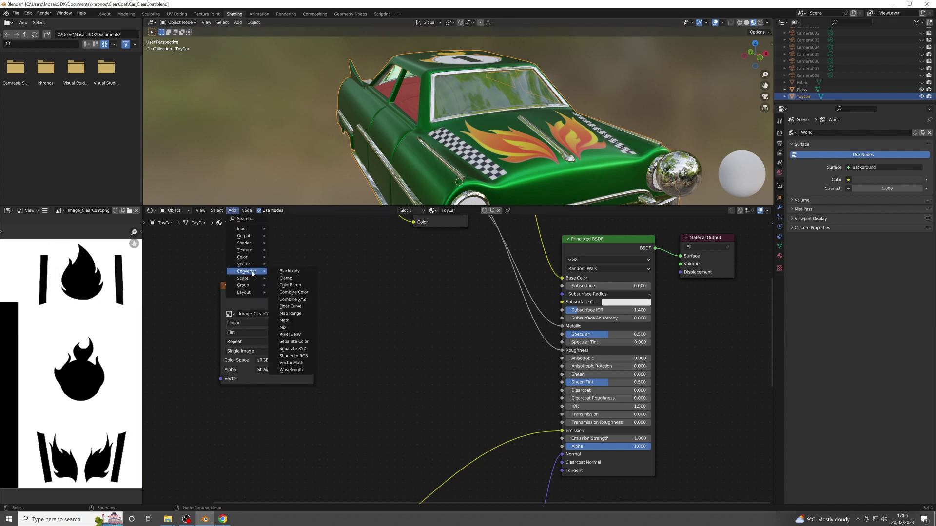
{"action": "left_click", "coordinate": [295, 342]}
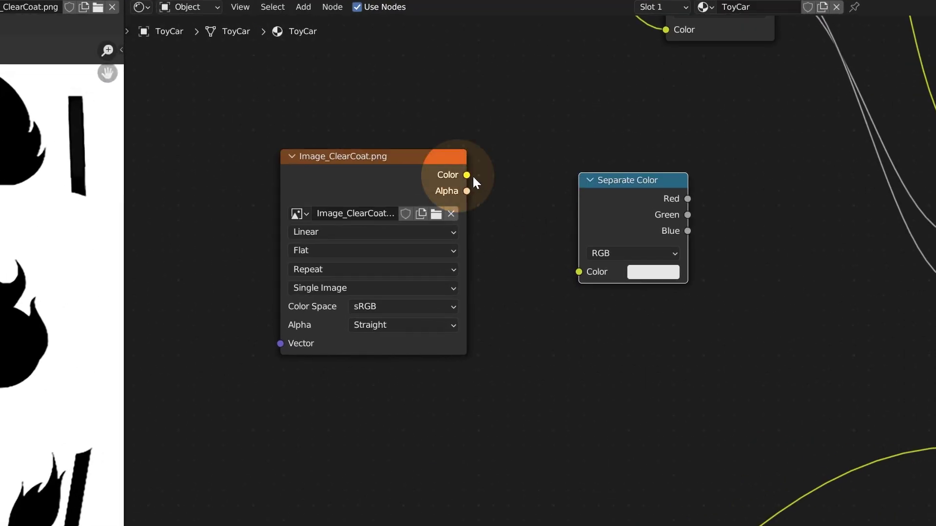
Link the mask's Color into Separate Color, and its Red output into Principled BSDF Clearcoat.
{"action": "left_click_drag", "start_coordinate": [467, 175], "coordinate": [470, 179]}
{"action": "left_click_drag", "start_coordinate": [537, 204], "coordinate": [578, 273]}
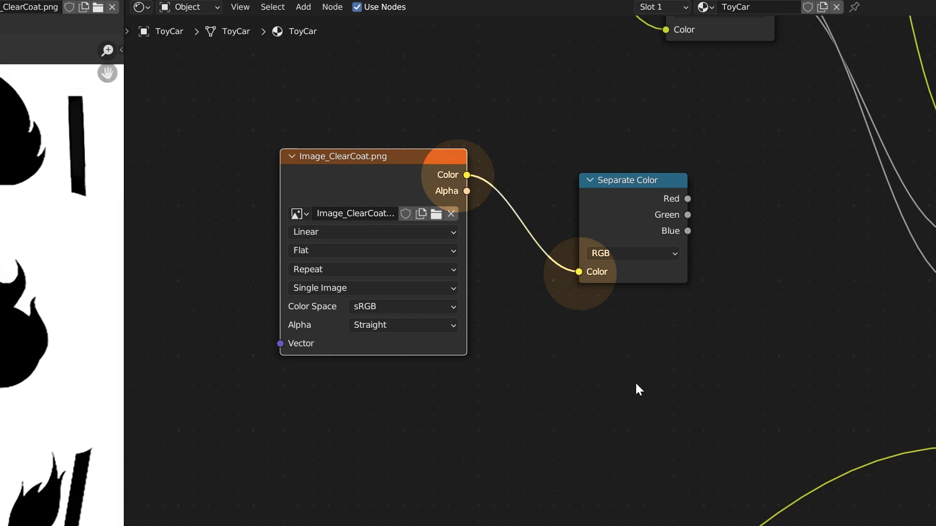
{"action": "left_click_drag", "start_coordinate": [688, 199], "coordinate": [935, 367]}
{"action": "left_click_drag", "start_coordinate": [548, 364], "coordinate": [548, 364]}
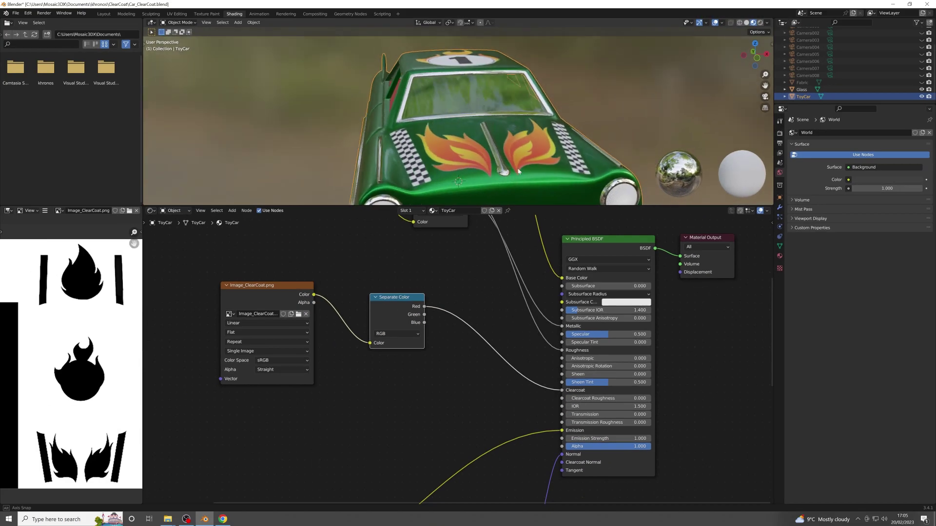
{"action": "middle_click_drag", "start_coordinate": [483, 160], "coordinate": [539, 166]}
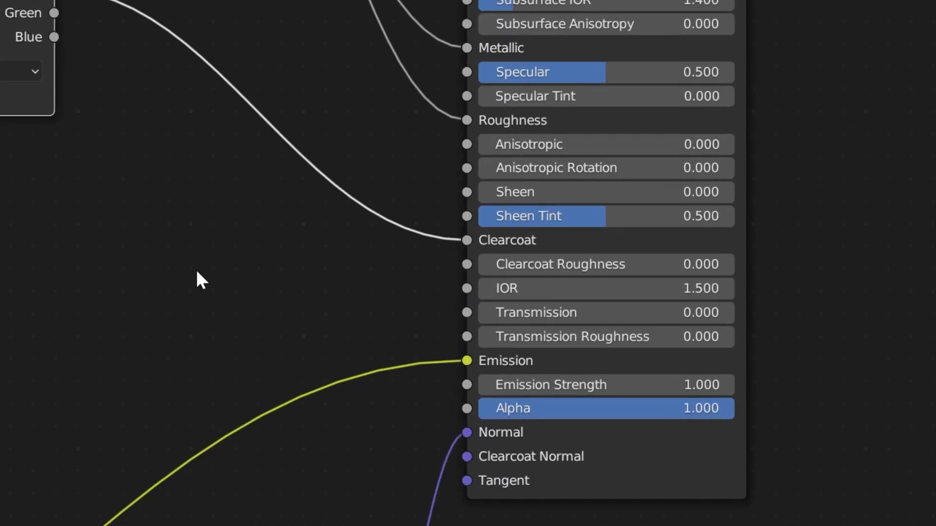
Adjust Clearcoat Roughness to about 0.066, checking the slightly blurred clearcoat from several angles.
{"action": "left_click_drag", "start_coordinate": [566, 398], "coordinate": [578, 399]}
{"action": "mouse_move", "coordinate": [585, 264]}
{"action": "left_mouse_down"}
{"action": "mouse_move", "coordinate": [613, 264]}
{"action": "mouse_move", "coordinate": [574, 264]}
{"action": "left_mouse_up"}
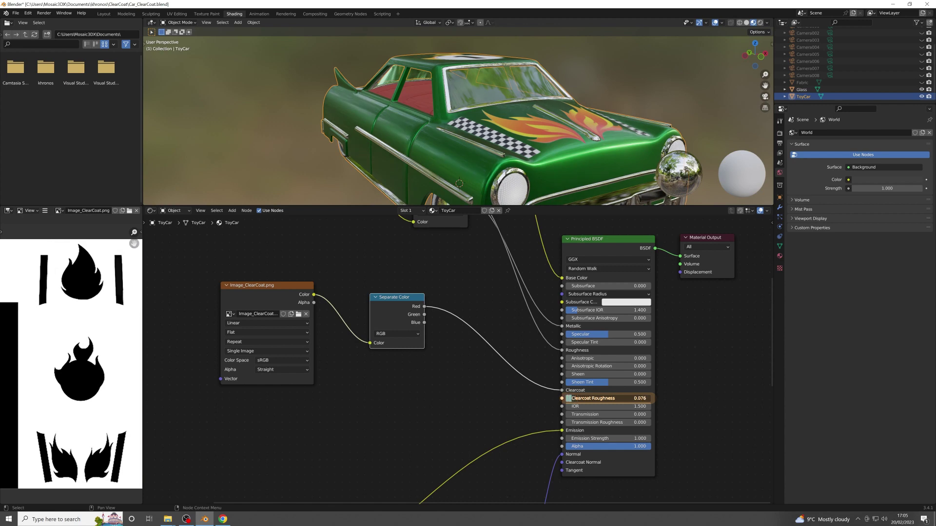
{"action": "left_click_drag", "start_coordinate": [575, 399], "coordinate": [575, 399]}
{"action": "middle_click_drag", "start_coordinate": [497, 131], "coordinate": [485, 135]}
{"action": "left_click_drag", "start_coordinate": [604, 399], "coordinate": [572, 401]}
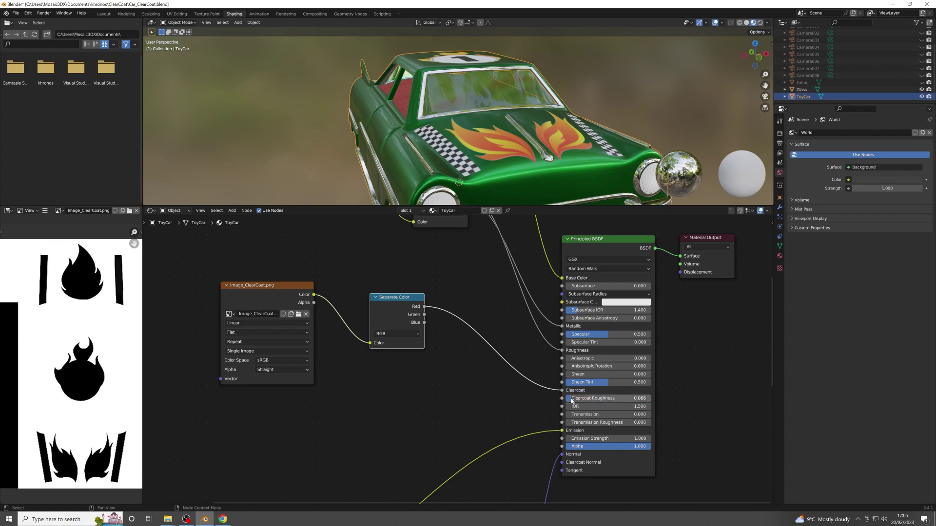
{"action": "middle_click_drag", "start_coordinate": [418, 121], "coordinate": [428, 113]}
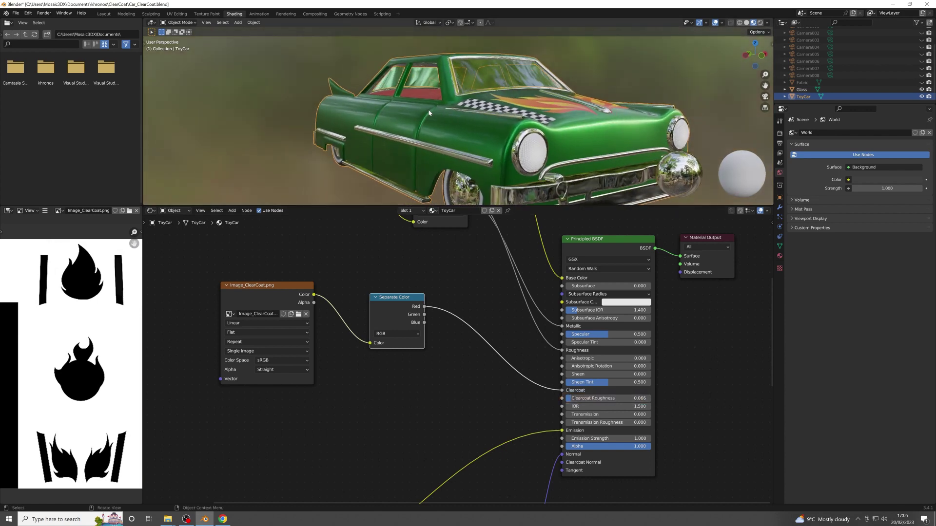
Export the car as glTF Binary Car_ClearCoat.glb into the ClearCoat folder.
{"action": "left_click", "coordinate": [16, 14]}
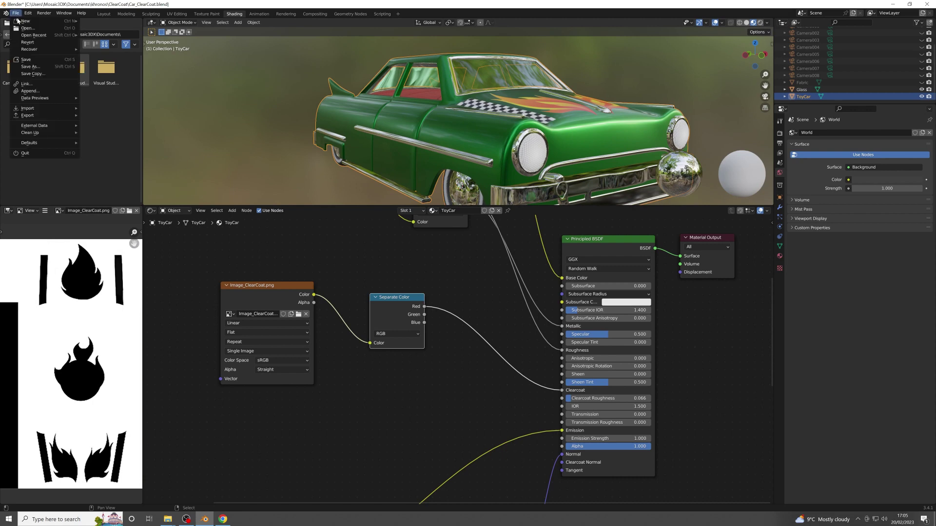
{"action": "mouse_move", "coordinate": [62, 117]}
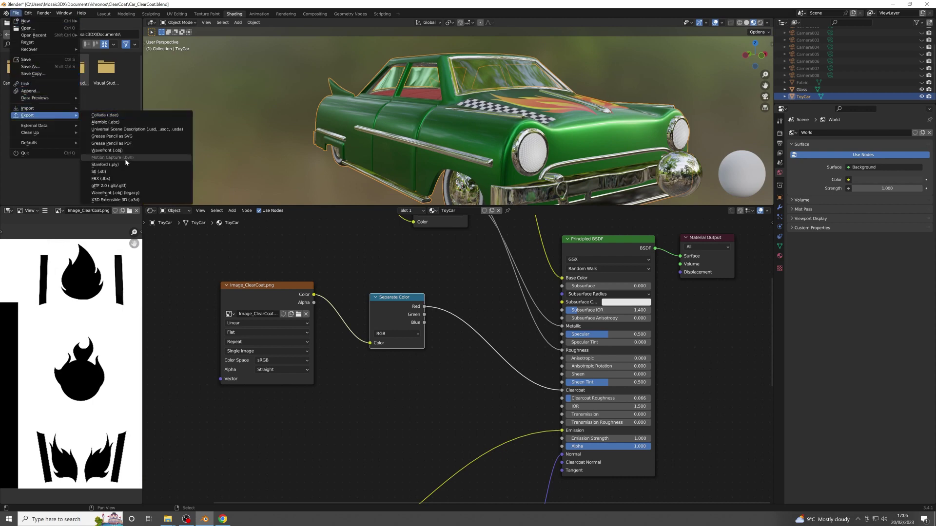
{"action": "left_click", "coordinate": [125, 186]}
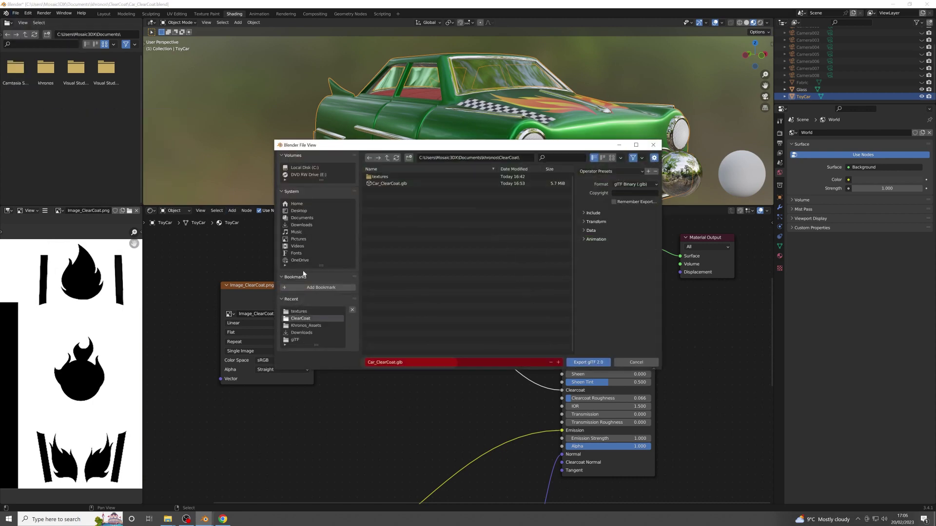
{"action": "left_click", "coordinate": [580, 364]}
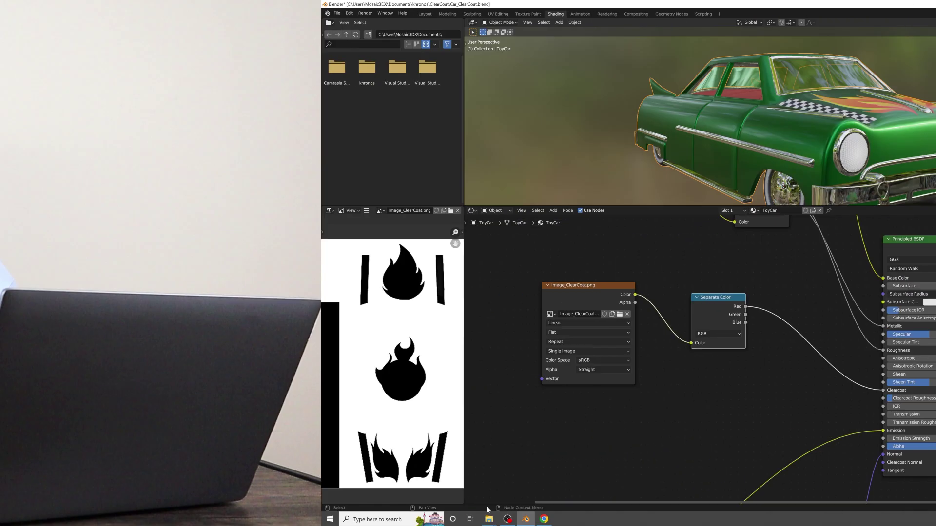